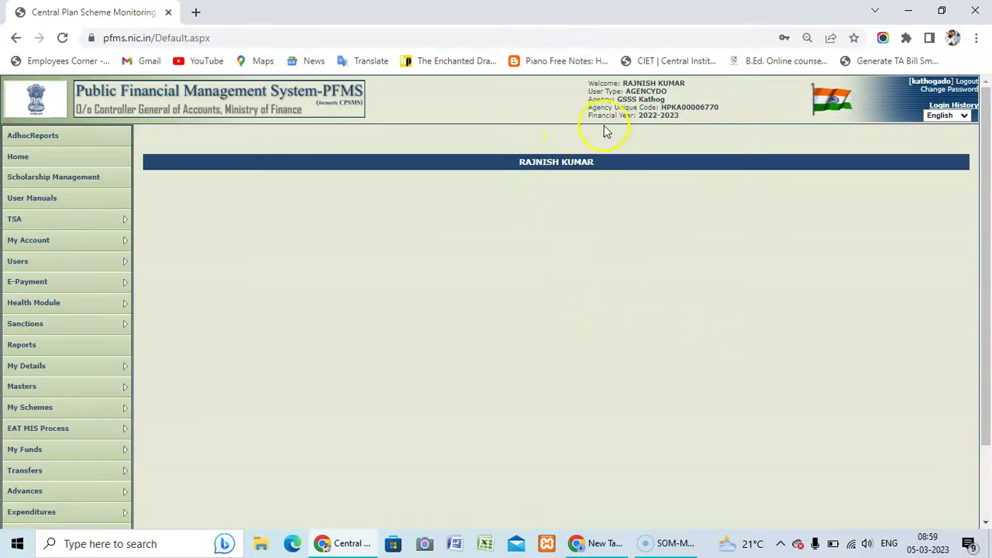
{"action": "left_click_drag", "start_coordinate": [590, 92], "coordinate": [667, 93]}
{"action": "left_click", "coordinate": [682, 92]}
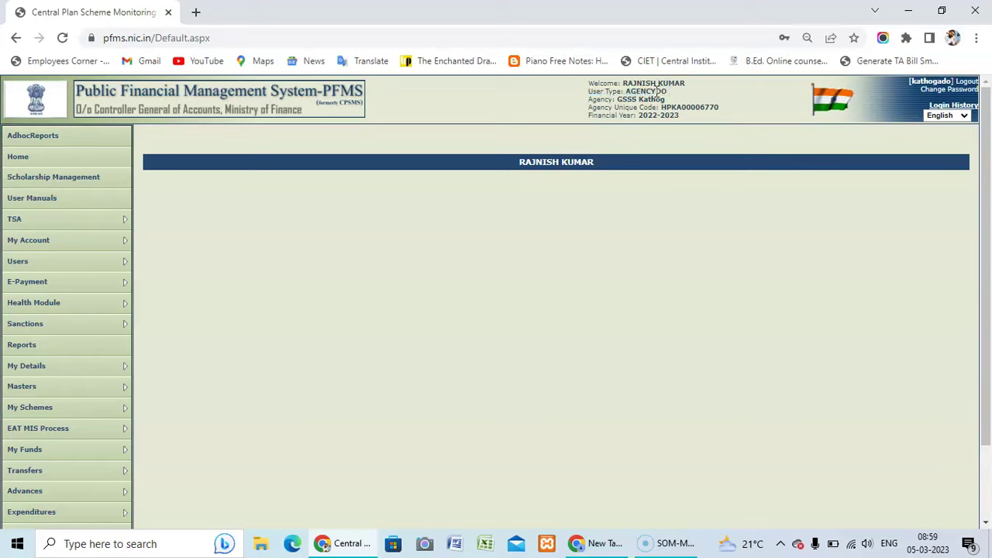
{"action": "left_click", "coordinate": [675, 90]}
{"action": "left_click", "coordinate": [734, 97]}
{"action": "left_click", "coordinate": [499, 312]}
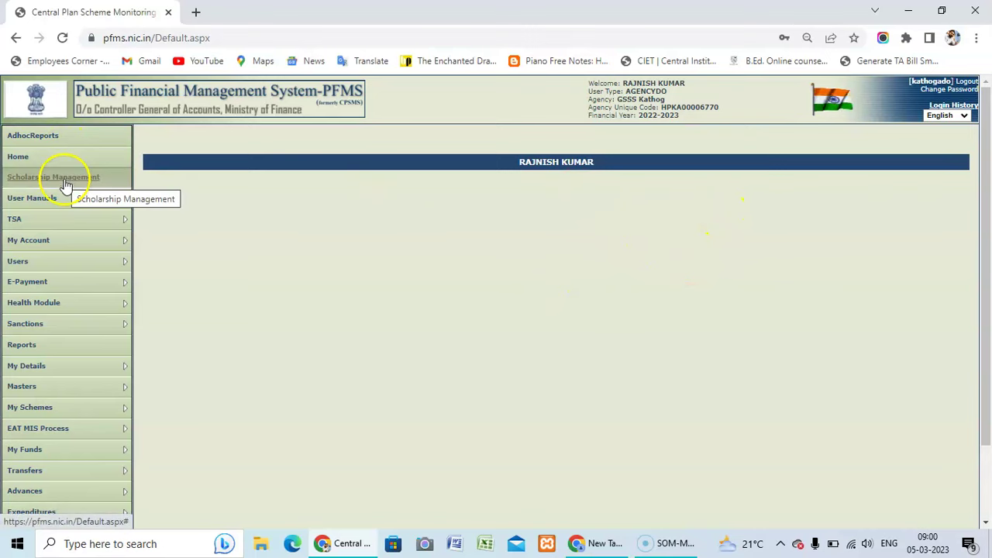
- Open the form for creating a new vendor from the agency's vendor master data
{"action": "mouse_move", "coordinate": [62, 321]}
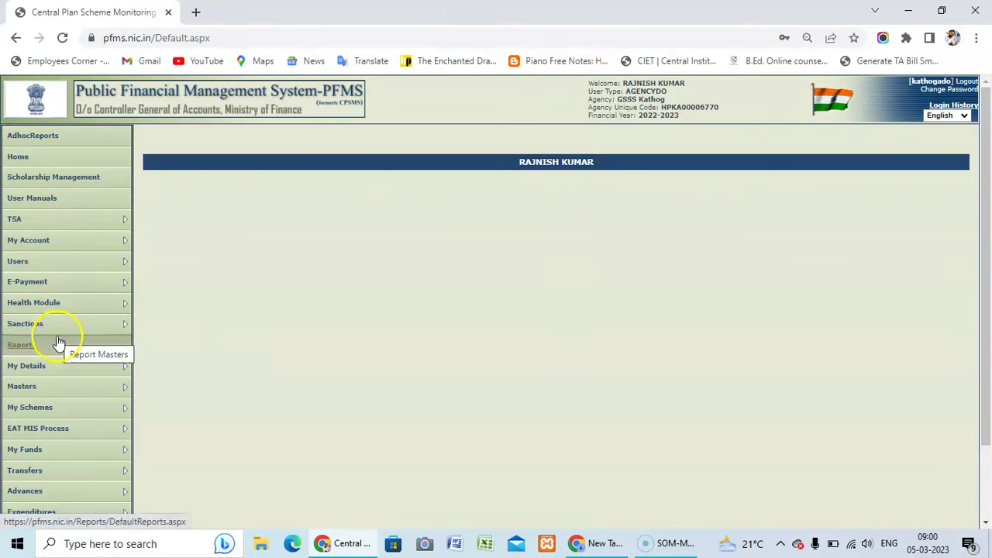
{"action": "mouse_move", "coordinate": [48, 385]}
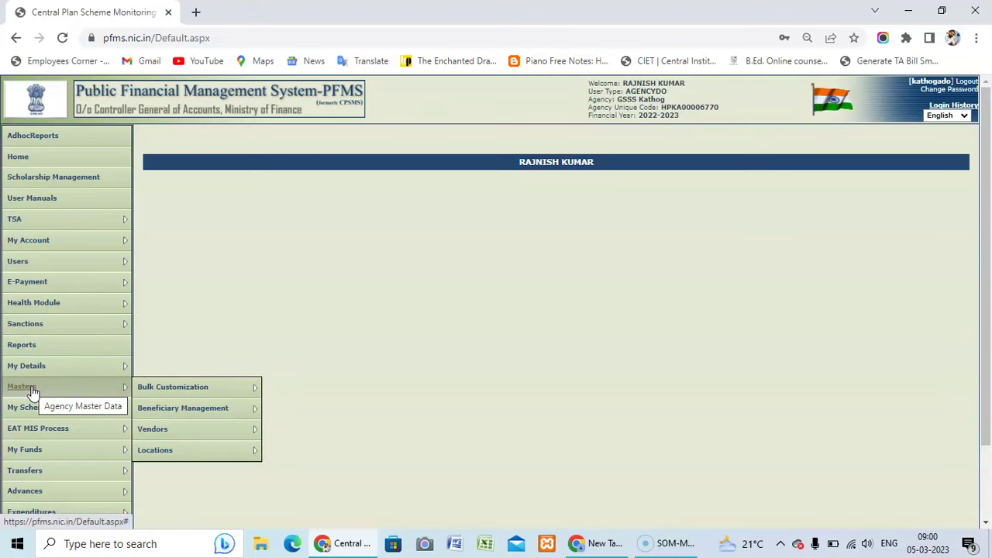
{"action": "mouse_move", "coordinate": [161, 436]}
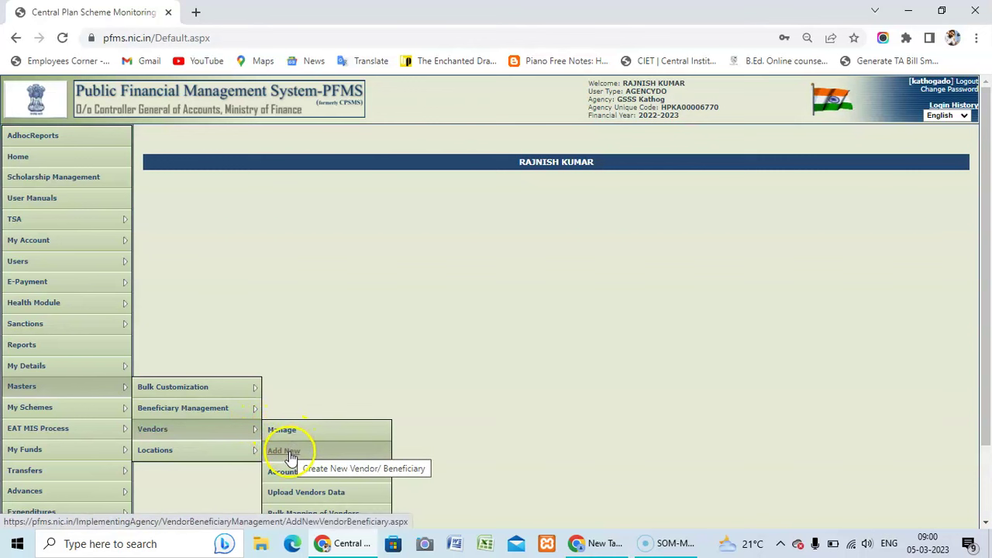
{"action": "left_click", "coordinate": [291, 454]}
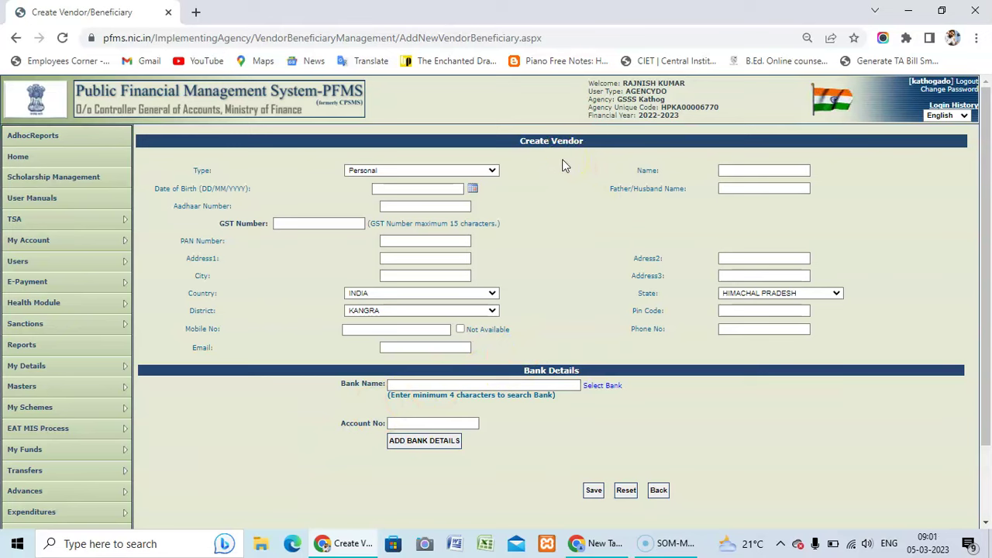
- Examine the vendor type options available in the new vendor form without changing the selected type
{"action": "left_click_drag", "start_coordinate": [195, 171], "coordinate": [215, 175]}
{"action": "left_click", "coordinate": [229, 172]}
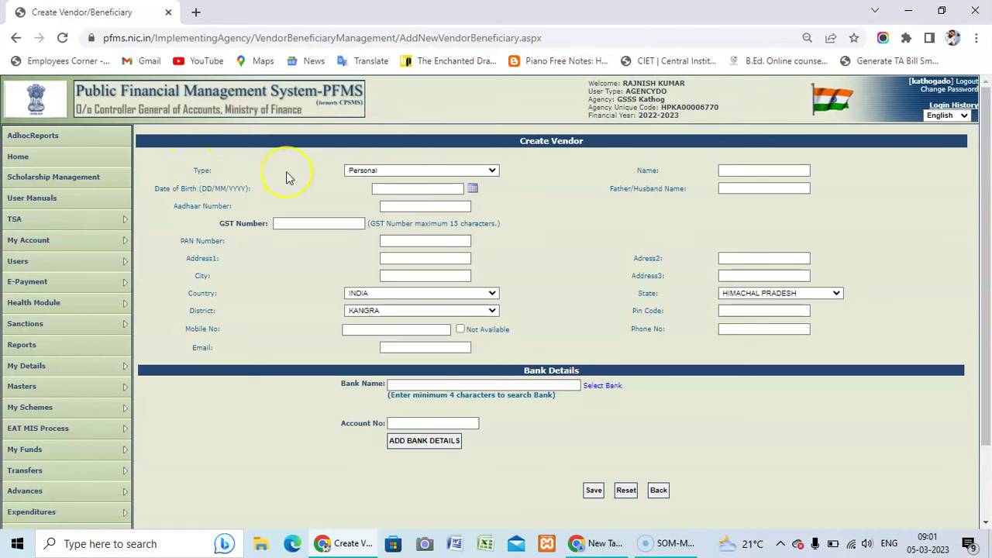
{"action": "left_click", "coordinate": [403, 172]}
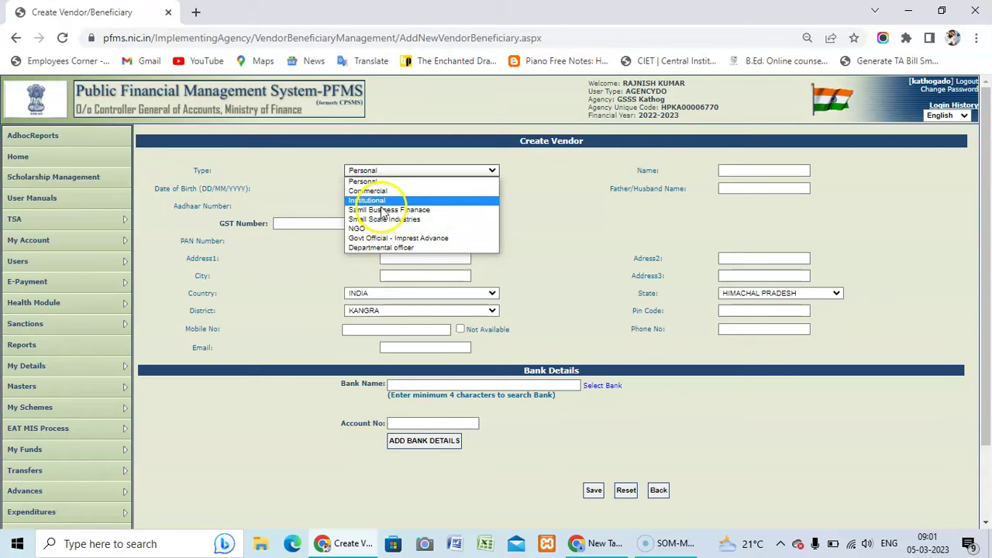
{"action": "left_click", "coordinate": [294, 171]}
- Review the vendor's identity fields: name, father/husband name, date of birth, Aadhaar number and GST number
{"action": "left_click", "coordinate": [732, 170]}
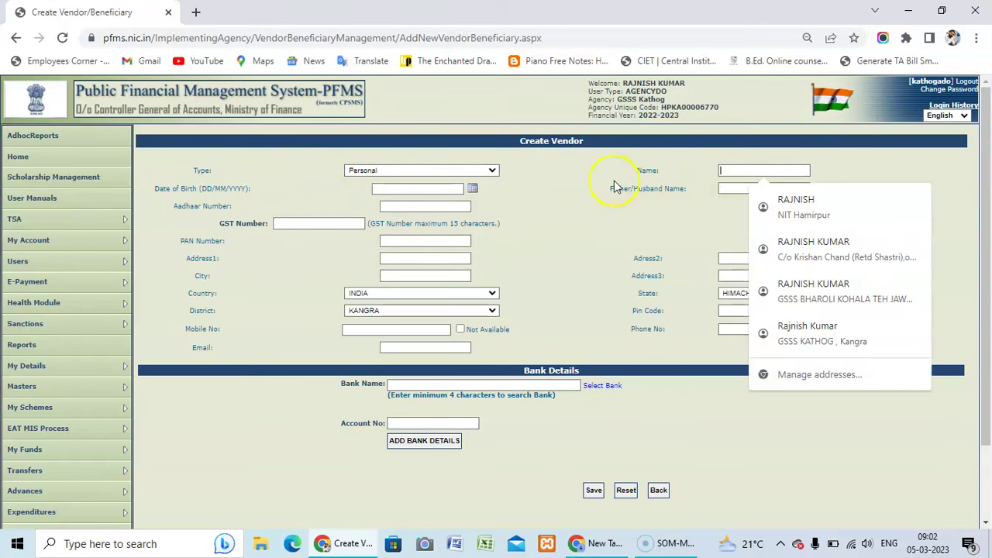
{"action": "left_click", "coordinate": [563, 178]}
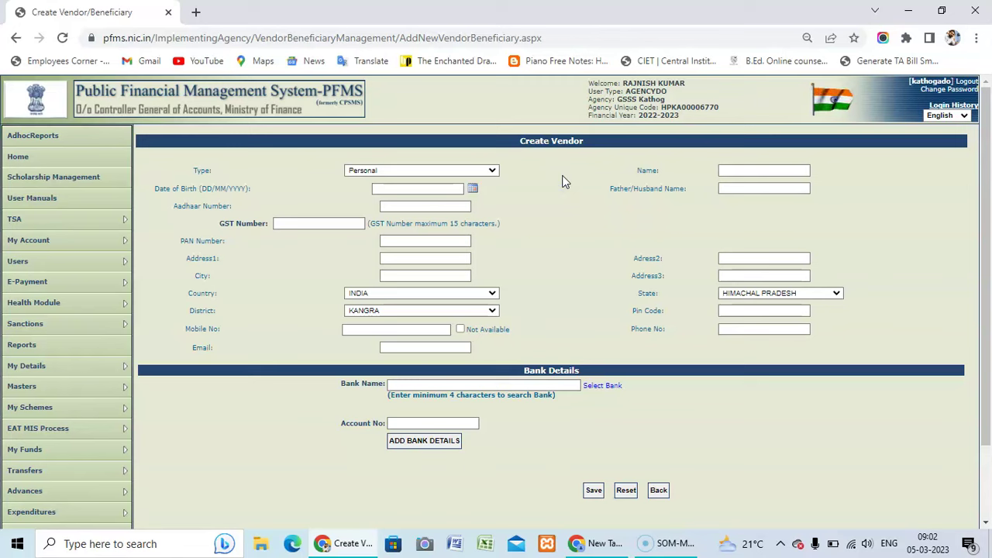
{"action": "left_click", "coordinate": [728, 170]}
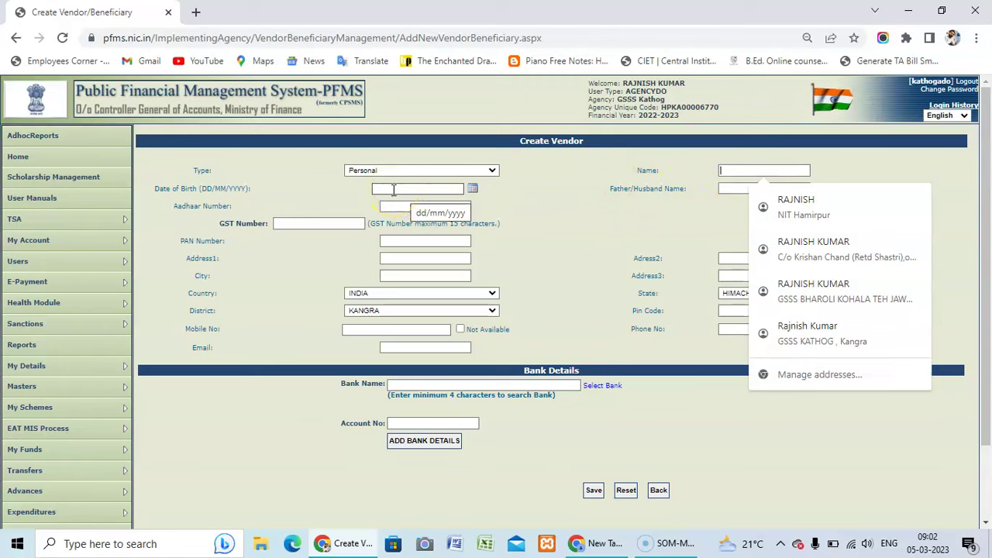
{"action": "left_click", "coordinate": [724, 190]}
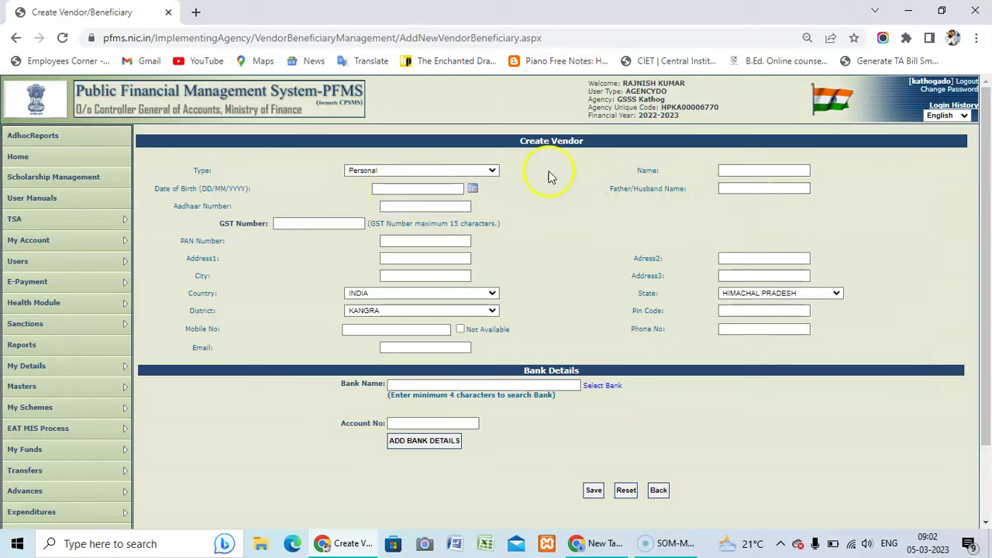
{"action": "left_click", "coordinate": [737, 169]}
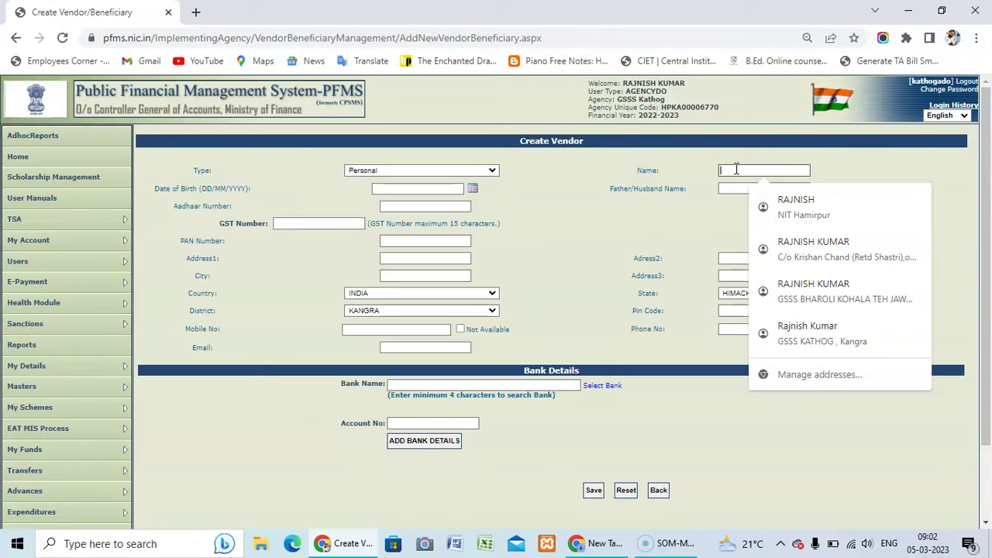
{"action": "left_click", "coordinate": [410, 205]}
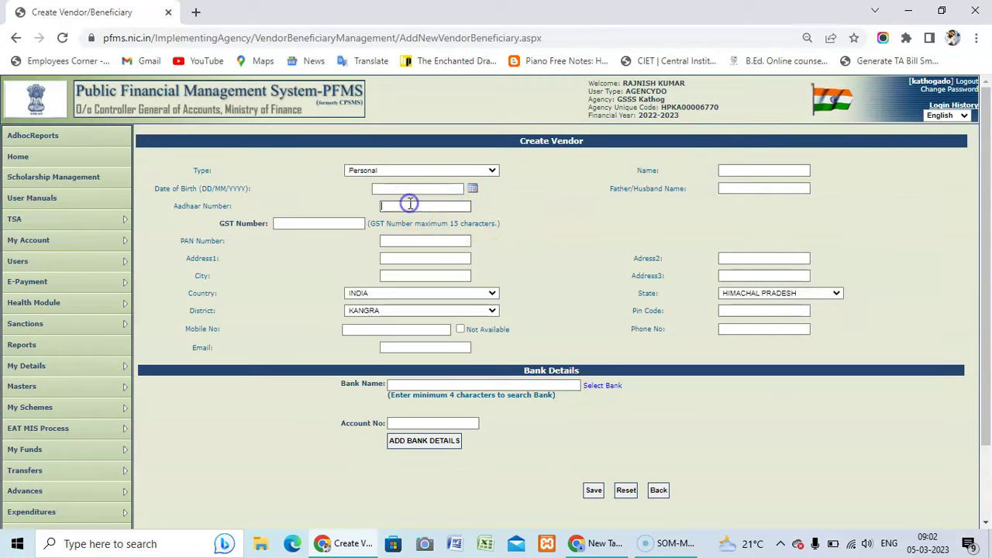
{"action": "left_click", "coordinate": [295, 223]}
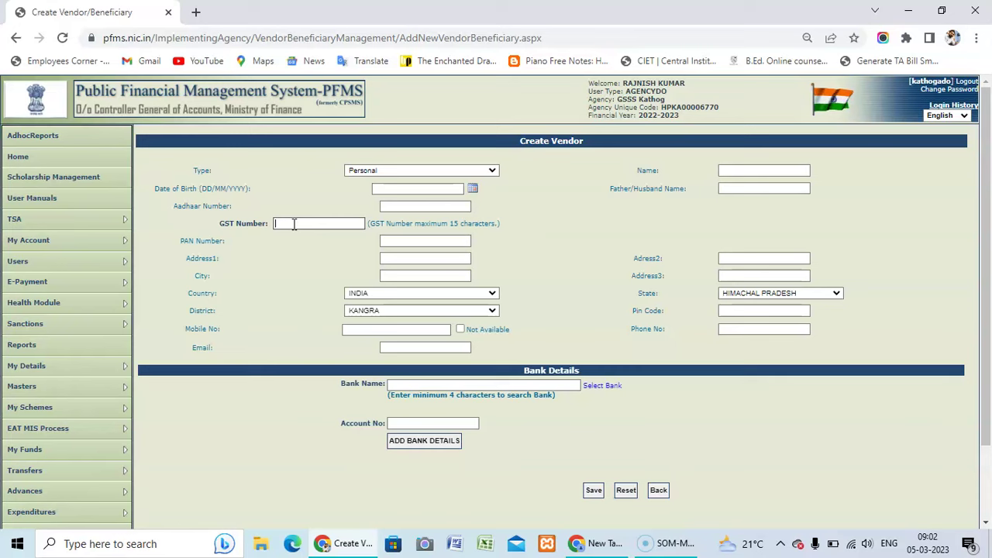
{"action": "left_click", "coordinate": [299, 224]}
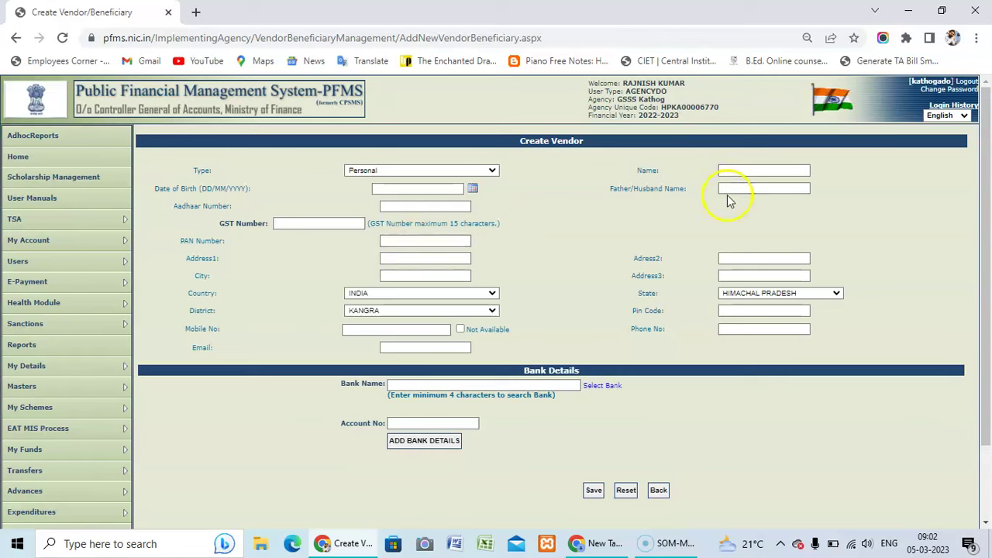
{"action": "left_click", "coordinate": [334, 223]}
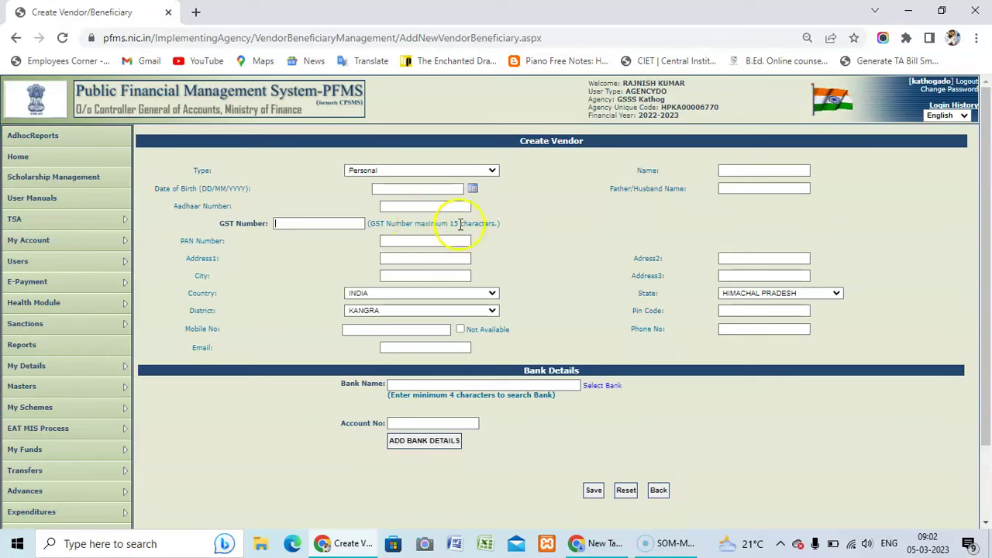
- Review the vendor's address lines and city fields without entering any data
{"action": "left_click", "coordinate": [423, 258]}
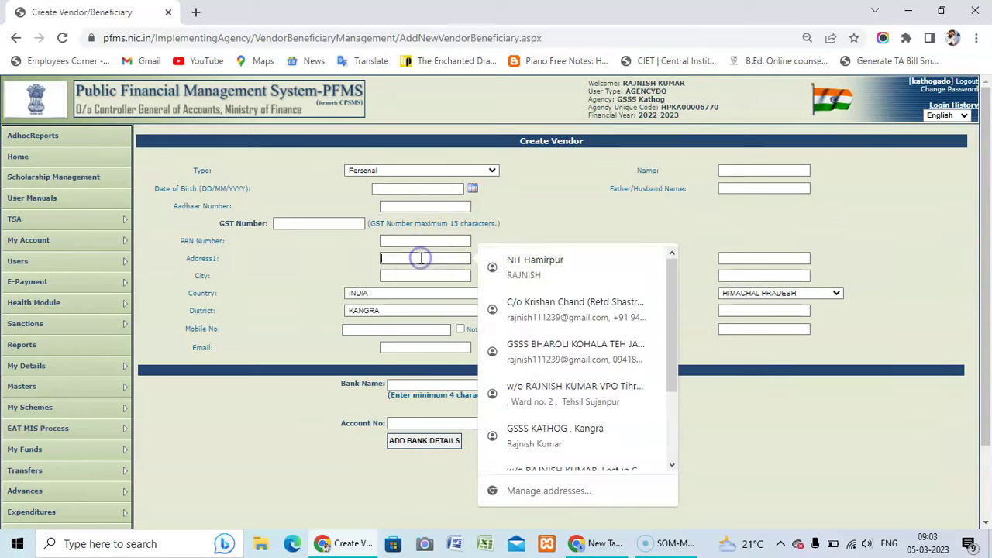
{"action": "left_click", "coordinate": [726, 262]}
{"action": "left_click", "coordinate": [660, 223]}
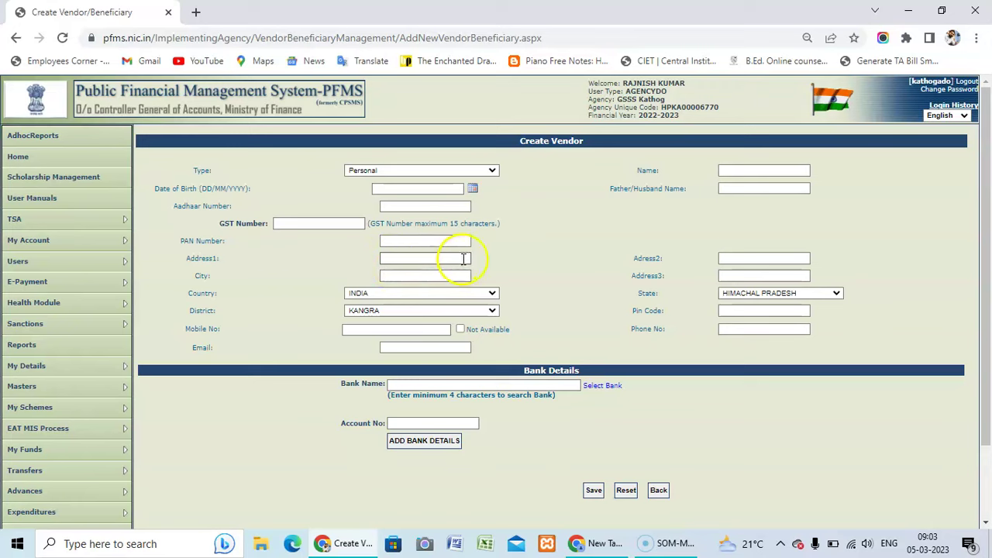
{"action": "left_click", "coordinate": [748, 259]}
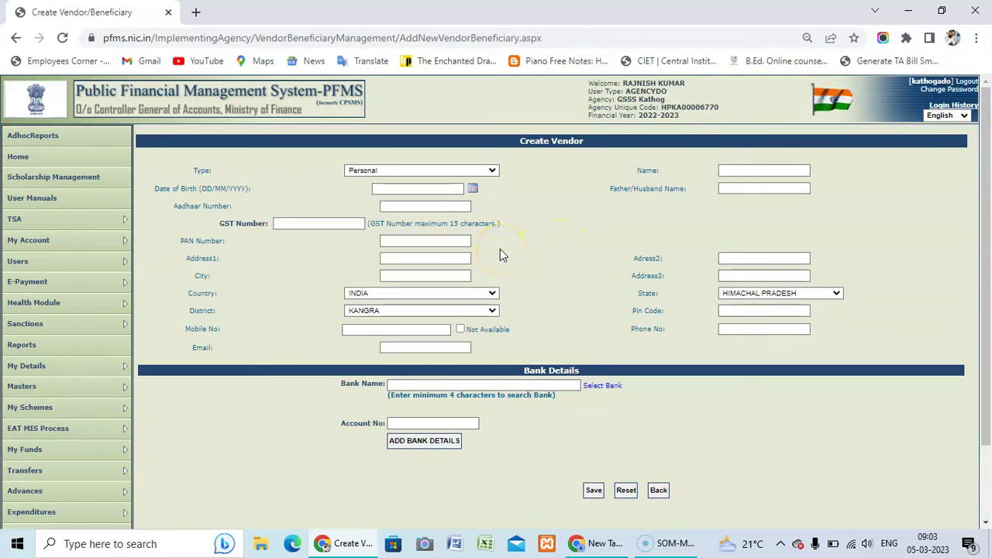
{"action": "left_click", "coordinate": [411, 260]}
{"action": "left_click", "coordinate": [408, 275]}
{"action": "left_click", "coordinate": [309, 259]}
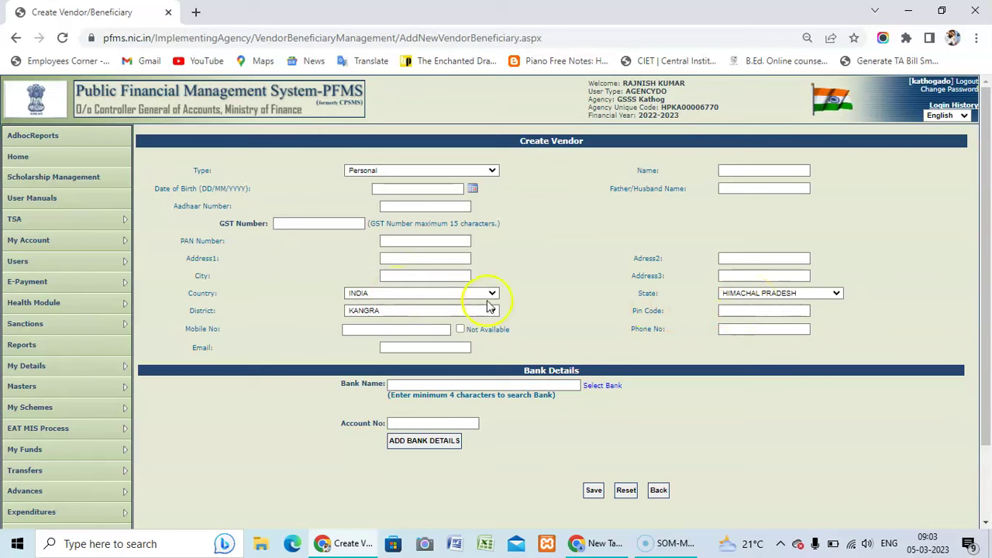
- Examine the district options and the pin code, mobile and phone number fields for the vendor
{"action": "left_click", "coordinate": [442, 314]}
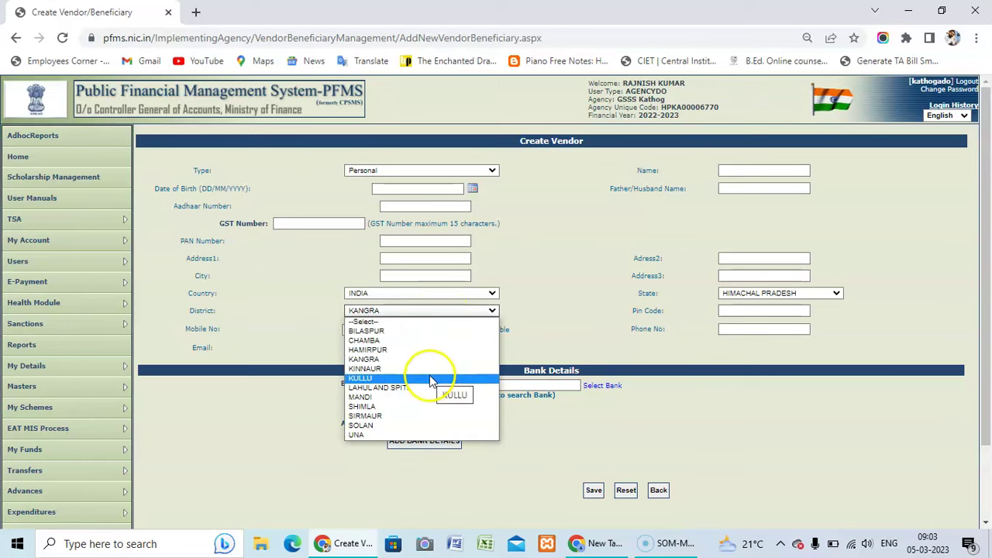
{"action": "left_click", "coordinate": [572, 317]}
{"action": "left_click", "coordinate": [733, 311]}
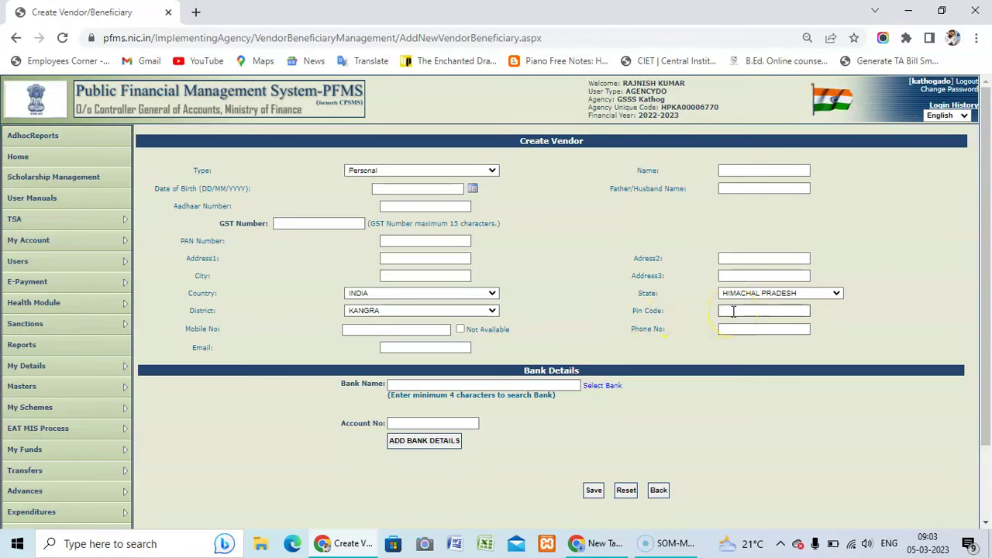
{"action": "left_click", "coordinate": [412, 330]}
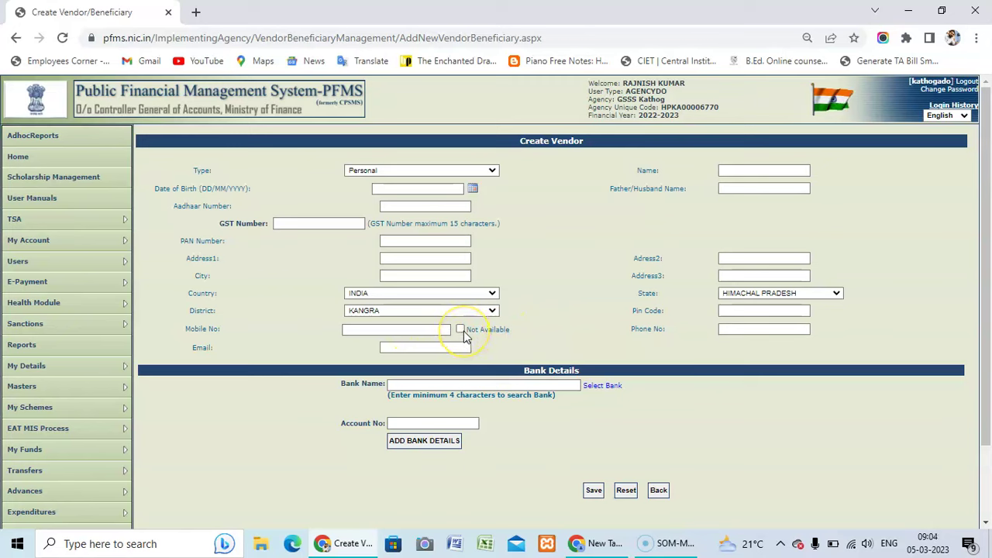
{"action": "left_click", "coordinate": [419, 332]}
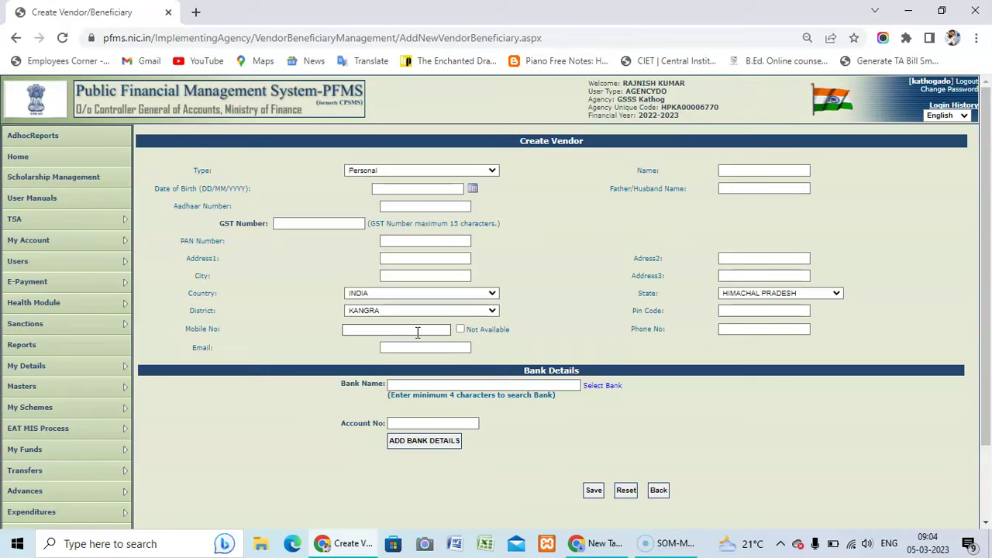
{"action": "left_click", "coordinate": [733, 329]}
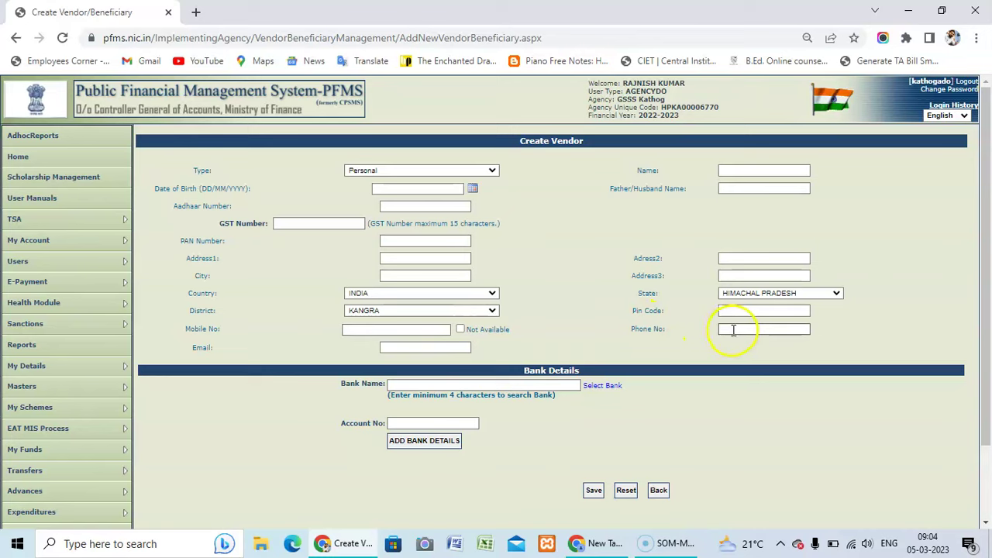
{"action": "left_click", "coordinate": [587, 255]}
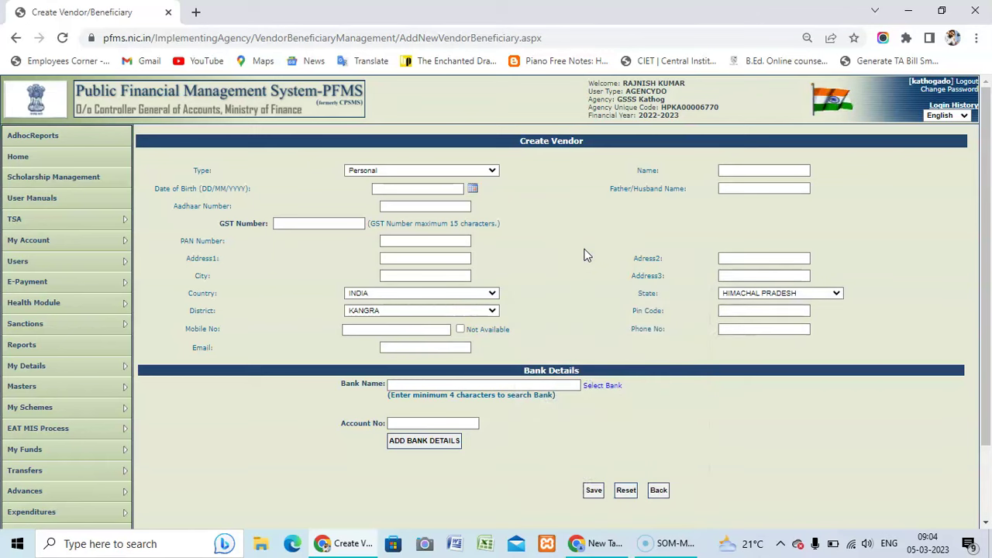
- Look up "Punjab Nation" as the vendor's bank and pick PUNJAB NATIONAL BANK (Y)
{"action": "left_click", "coordinate": [412, 385]}
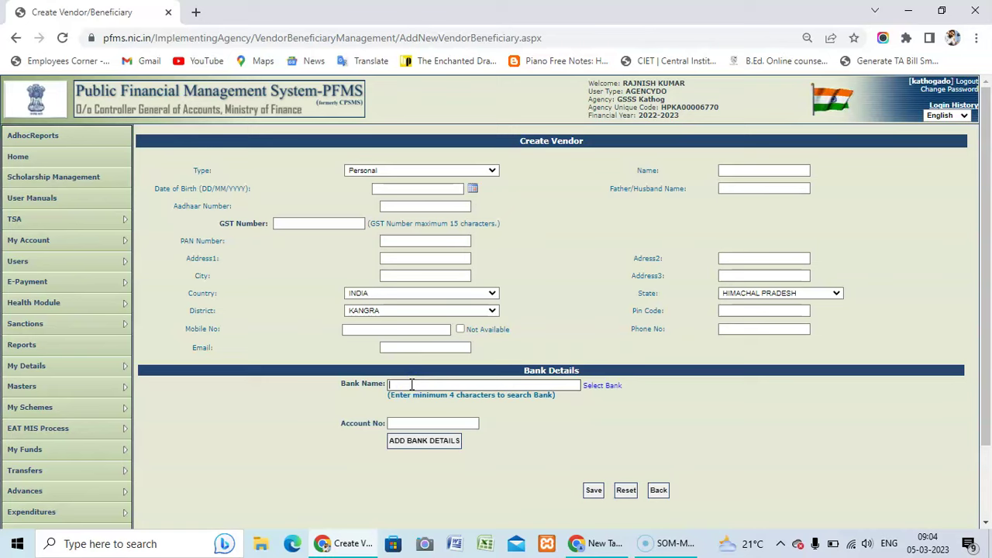
{"action": "type", "text": "Punjab Nation"}
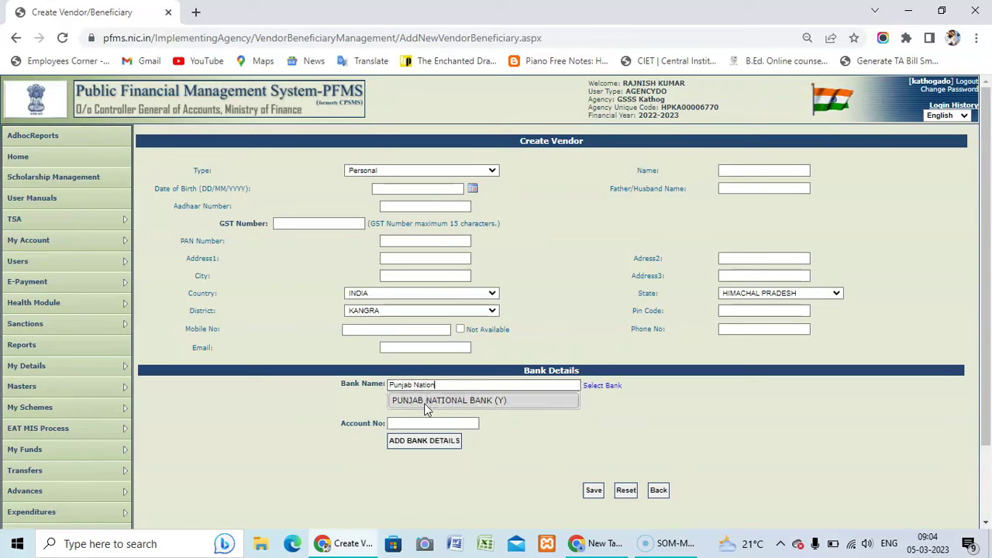
{"action": "left_click", "coordinate": [473, 403]}
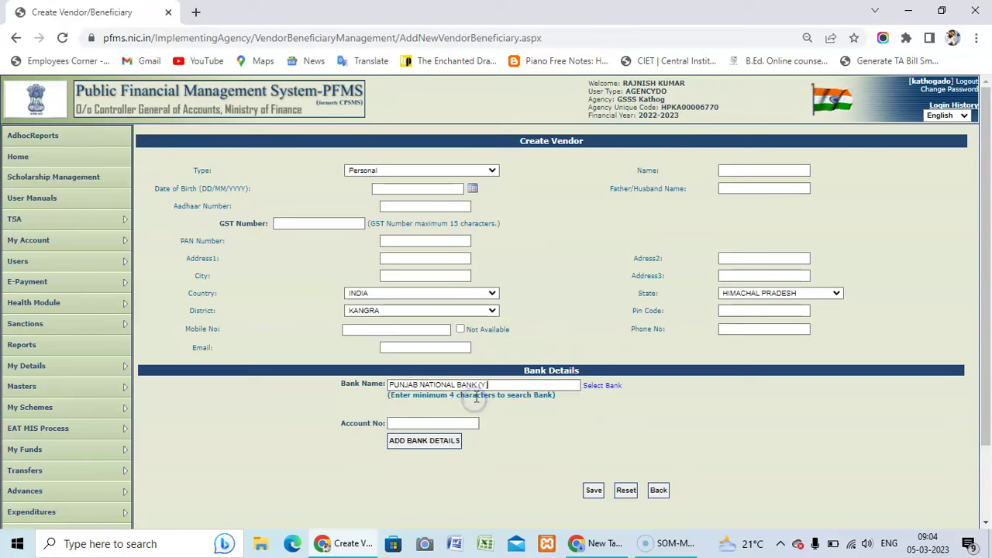
- Replace the vendor's bank name with STATE BANK OF INDIA (Y) from the matching suggestions
{"action": "left_click_drag", "start_coordinate": [490, 384], "coordinate": [382, 383]}
{"action": "key", "text": "BackSpace"}
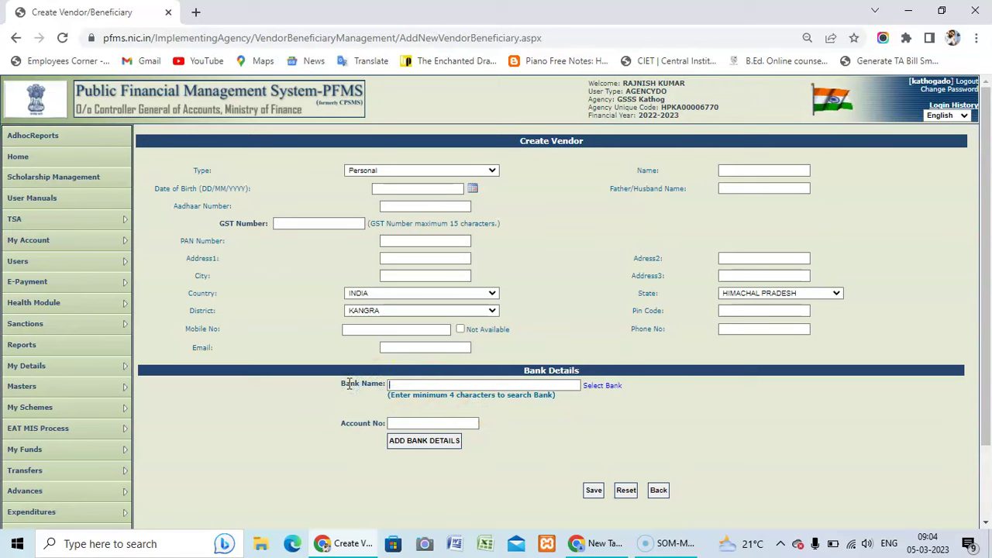
{"action": "type", "text": "State ban"}
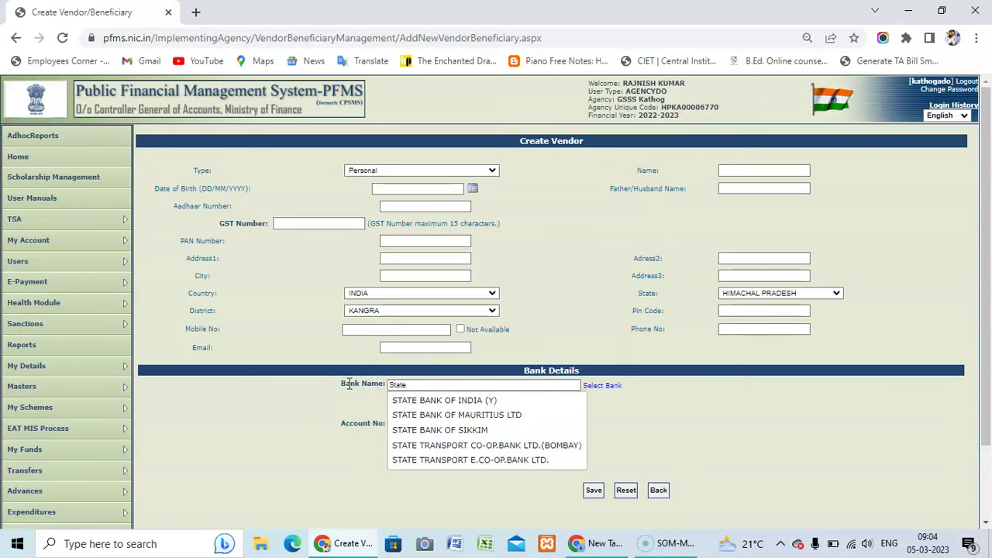
{"action": "left_click", "coordinate": [471, 401]}
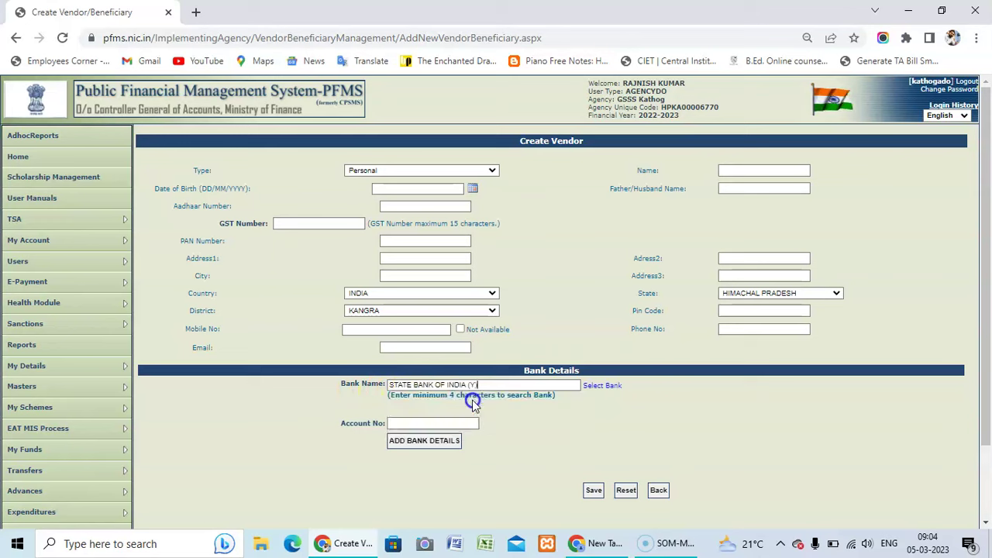
- Clear the vendor's bank name and look up banks matching "Central" without picking a suggestion
{"action": "triple_click", "coordinate": [485, 386]}
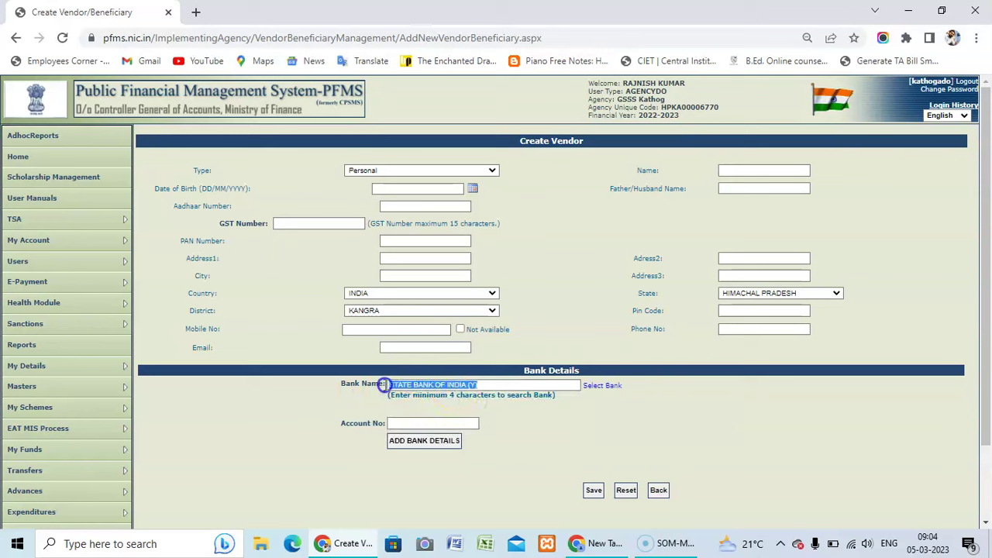
{"action": "key", "text": "BackSpace"}
{"action": "type", "text": "Cen"}
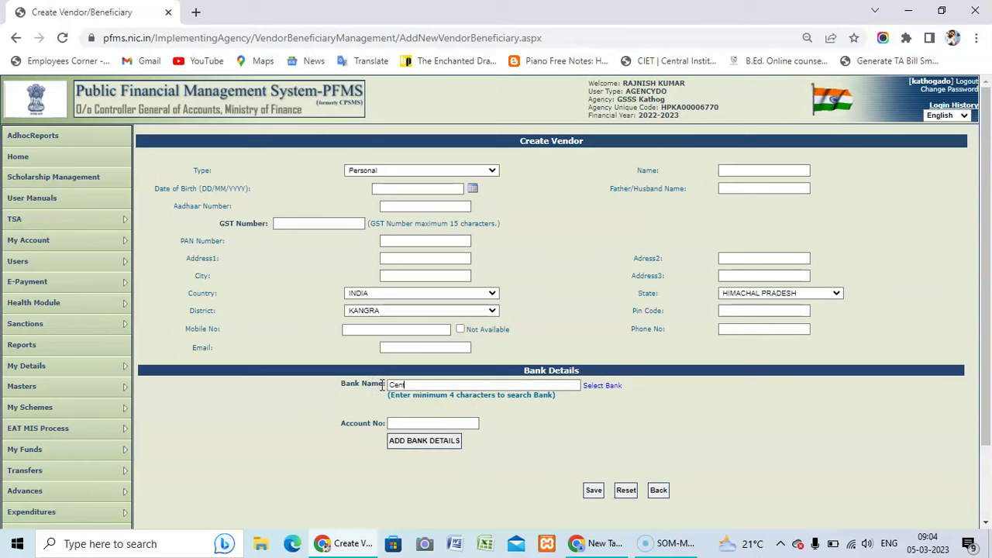
{"action": "type", "text": "tral"}
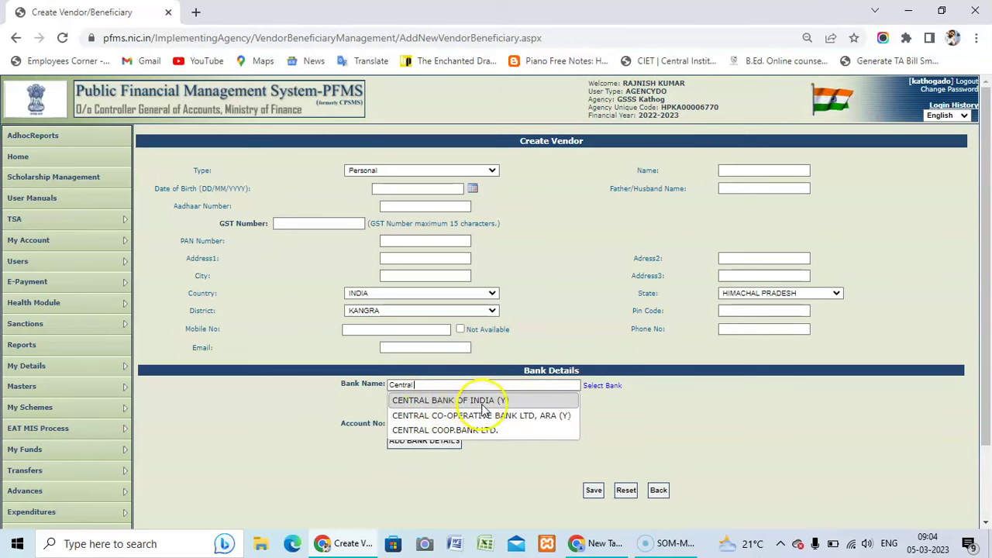
{"action": "left_click", "coordinate": [632, 416]}
- Extend the bank name search to "Central bank" and pick CENTRAL BANK OF INDIA (Y) as the vendor's bank
{"action": "left_click_drag", "start_coordinate": [418, 384], "coordinate": [392, 384]}
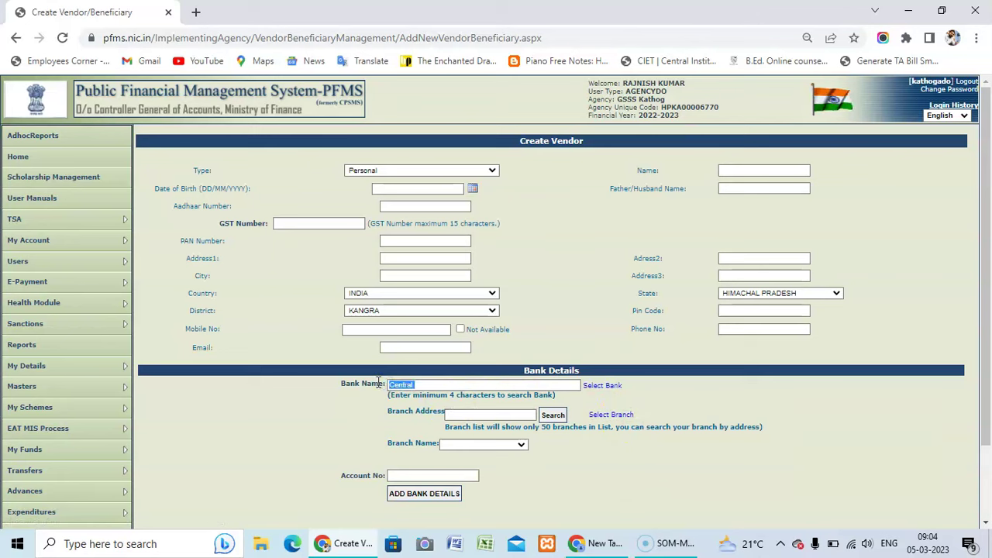
{"action": "left_click", "coordinate": [419, 385]}
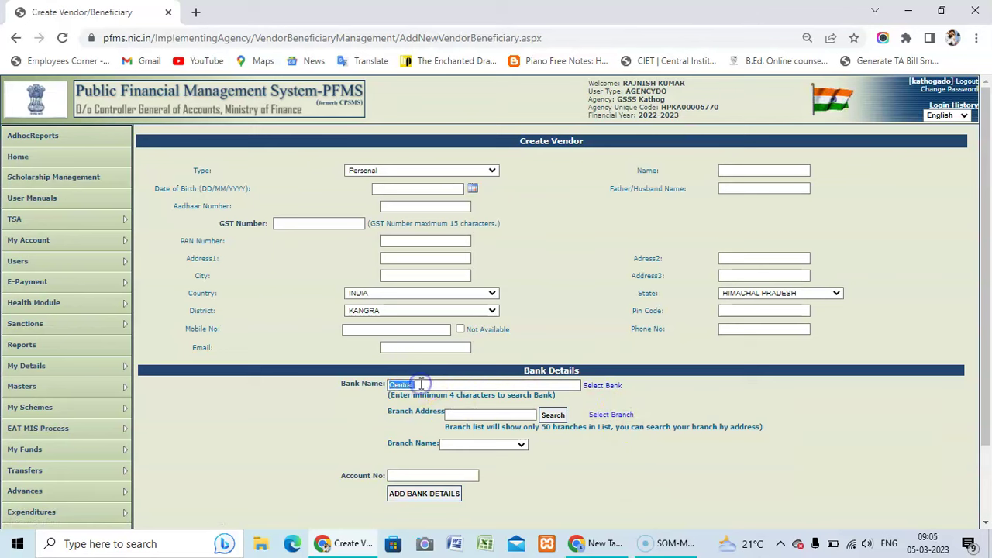
{"action": "type", "text": "b"}
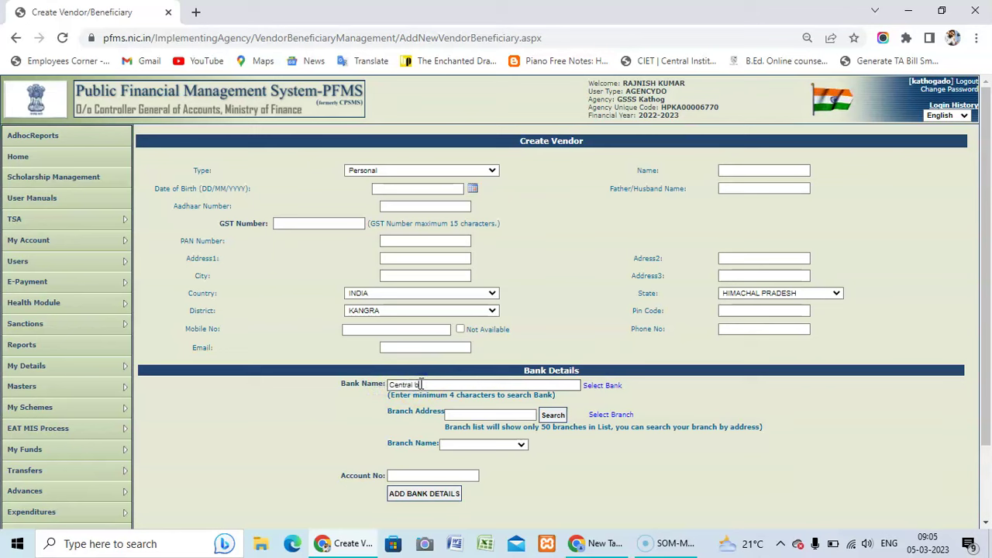
{"action": "type", "text": "ank"}
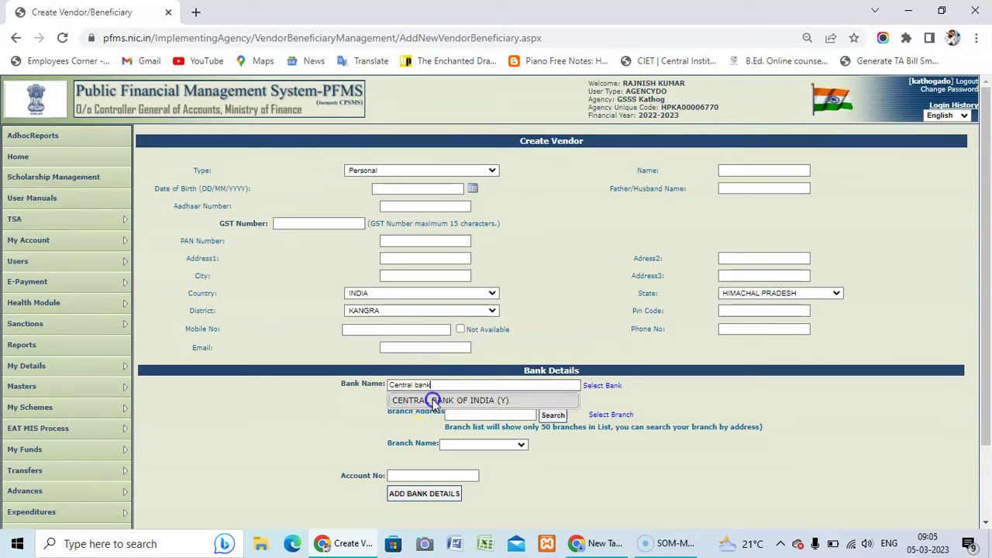
{"action": "left_click", "coordinate": [435, 400]}
{"action": "left_click", "coordinate": [483, 413]}
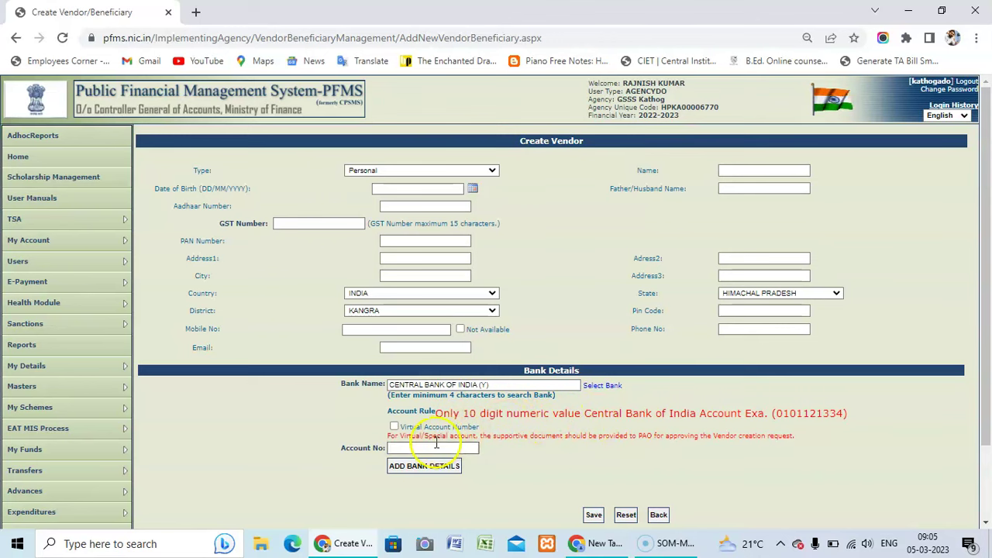
- Examine the account number field and the option to add bank details for the vendor without entering any data
{"action": "left_click", "coordinate": [402, 448]}
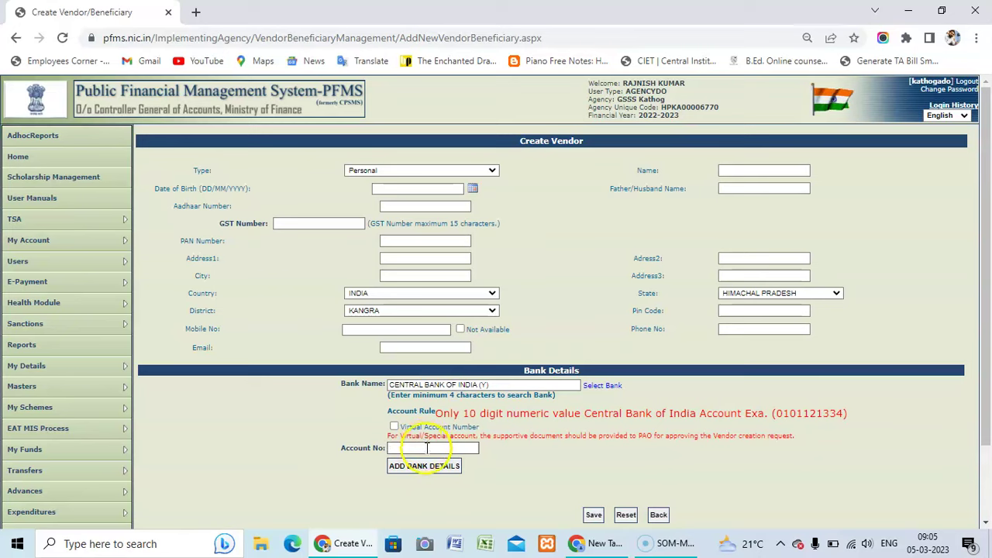
{"action": "left_click", "coordinate": [419, 473]}
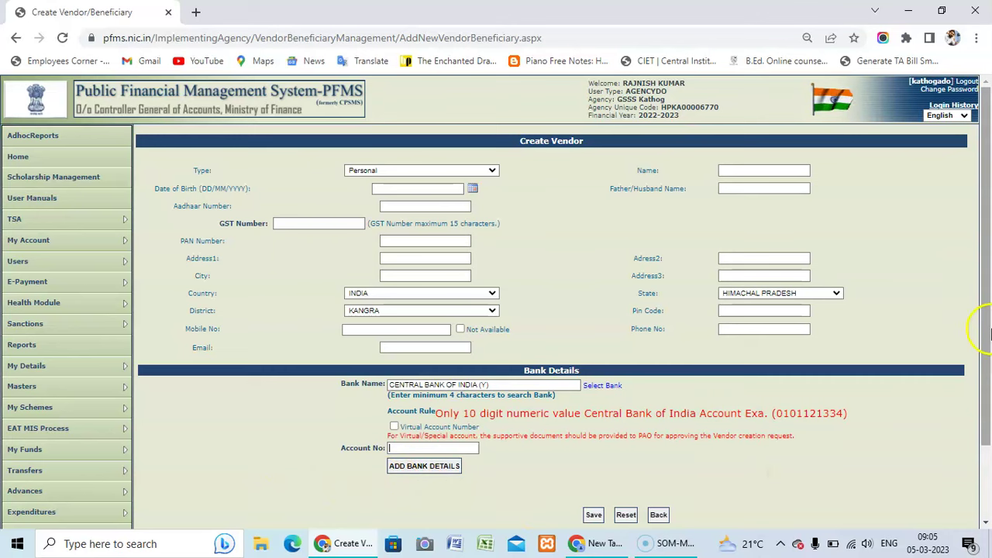
{"action": "scroll", "coordinate": [983, 318], "scroll_direction": "down", "scroll_amount": 1}
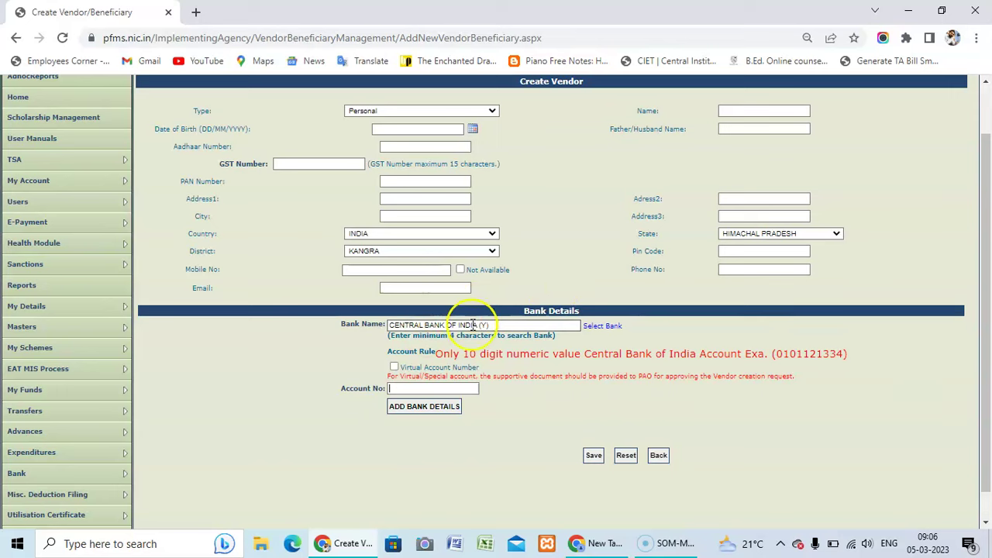
{"action": "left_click", "coordinate": [400, 389]}
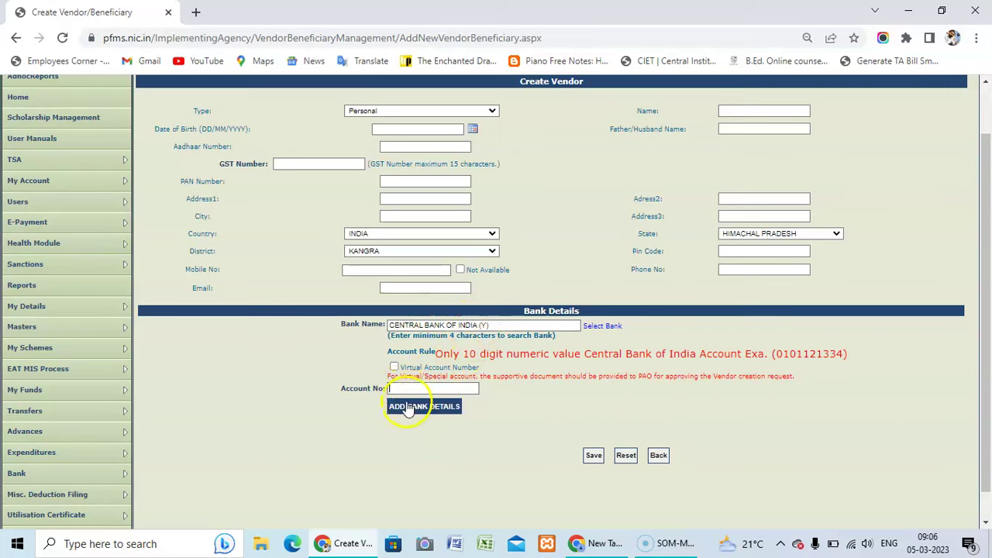